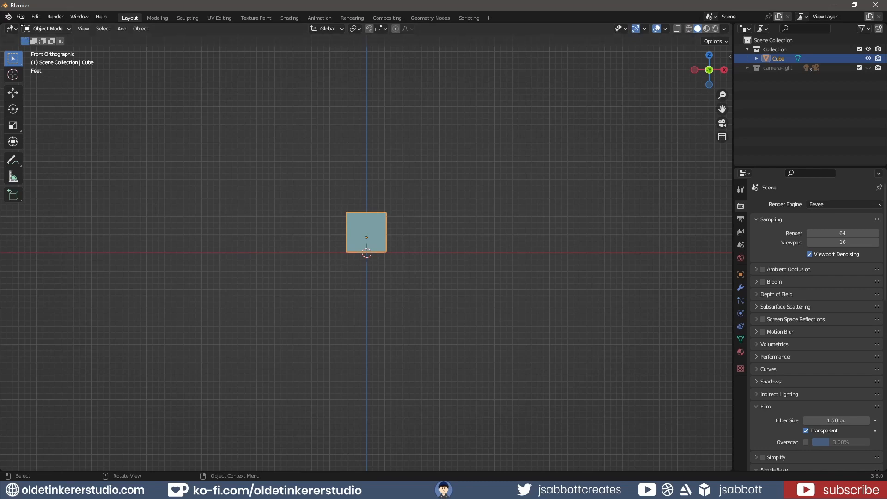
- Start an FBX export of the cube and set the geometry smoothing to Face
{"action": "left_click", "coordinate": [20, 17]}
{"action": "mouse_move", "coordinate": [48, 153]}
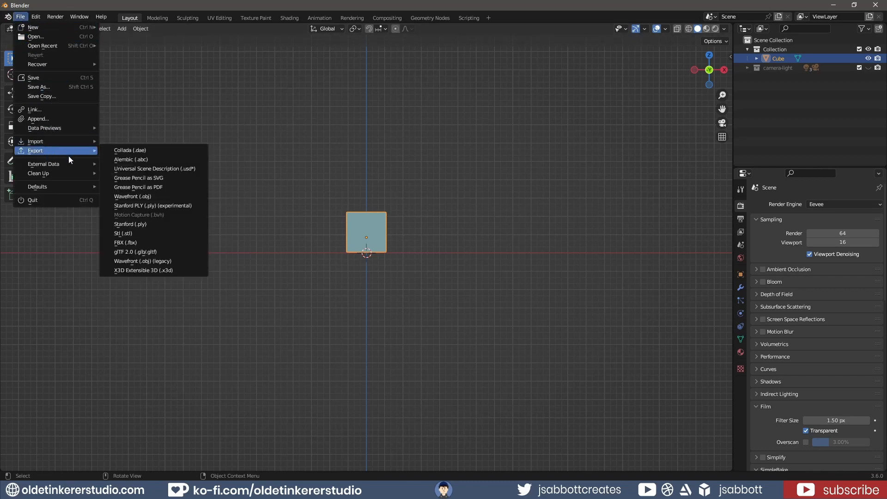
{"action": "left_click", "coordinate": [149, 242]}
{"action": "left_click", "coordinate": [590, 335]}
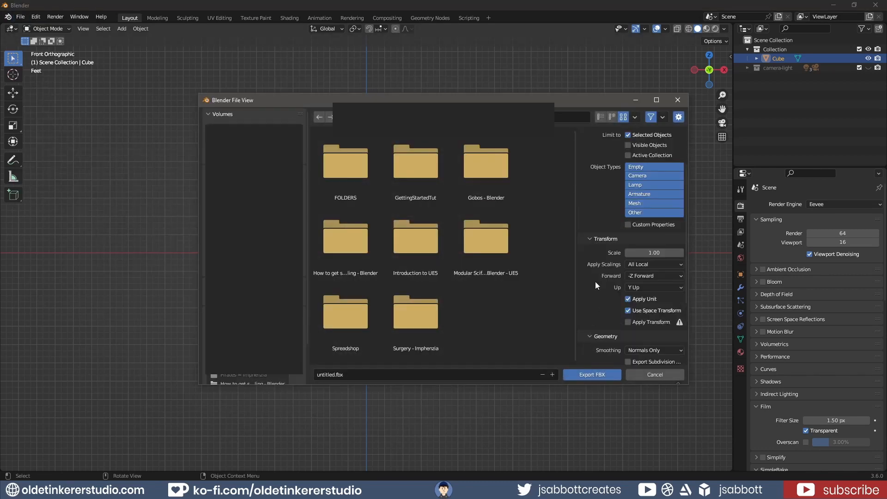
{"action": "scroll", "coordinate": [597, 277], "scroll_direction": "down", "scroll_amount": 5}
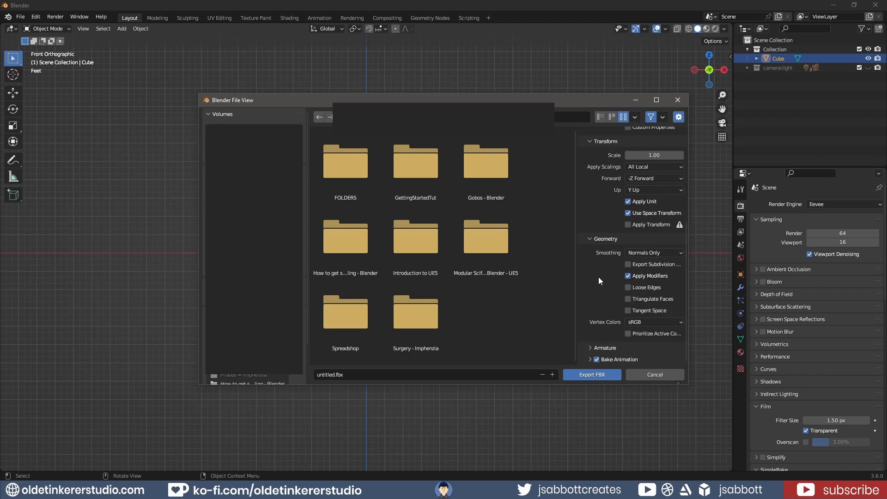
{"action": "left_click", "coordinate": [642, 254]}
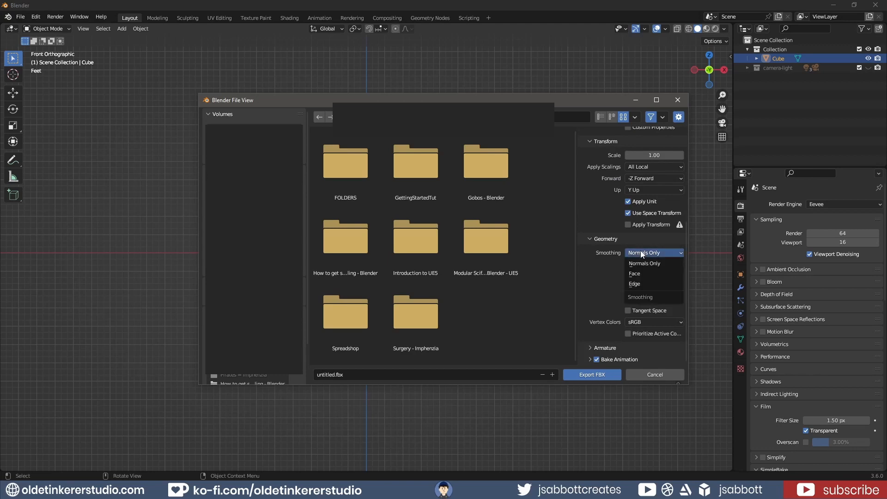
{"action": "left_click", "coordinate": [641, 272]}
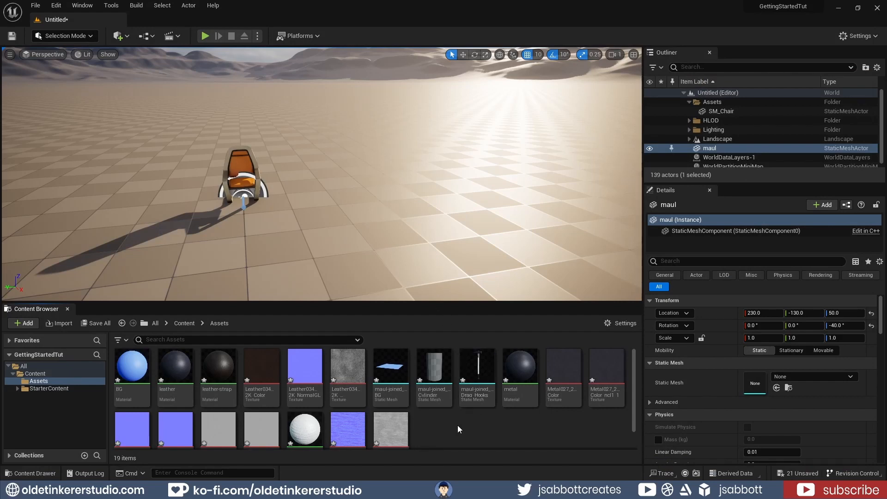
- In Unreal Engine, open the wood material from the Assets folder and delete the Param node feeding its Base Color
{"action": "scroll", "coordinate": [457, 425], "scroll_direction": "down", "scroll_amount": 1}
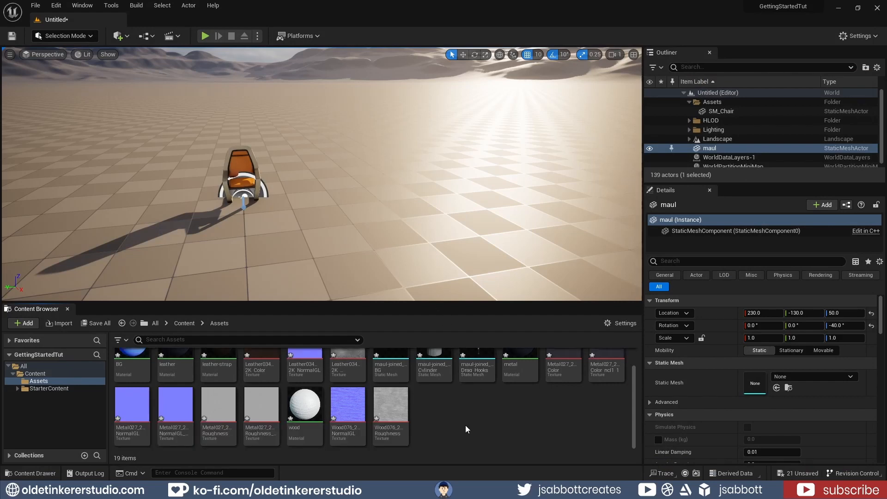
{"action": "double_click", "coordinate": [305, 407]}
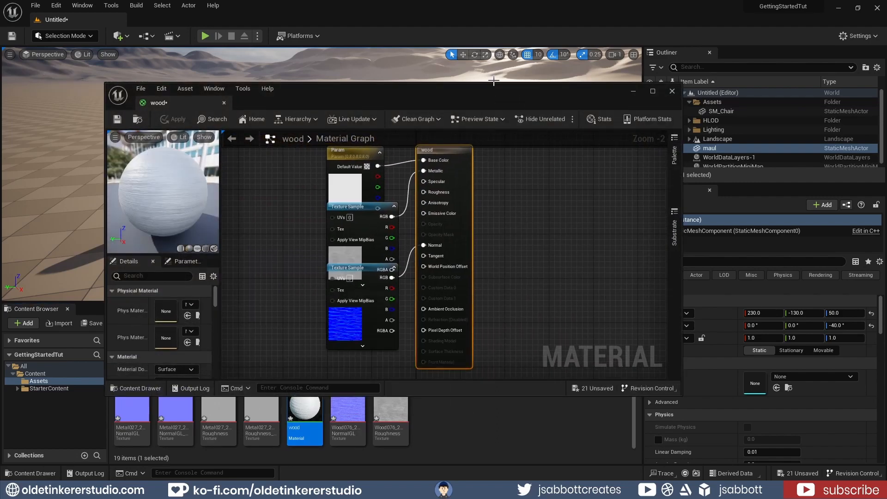
{"action": "left_click_drag", "start_coordinate": [496, 82], "coordinate": [499, 21]}
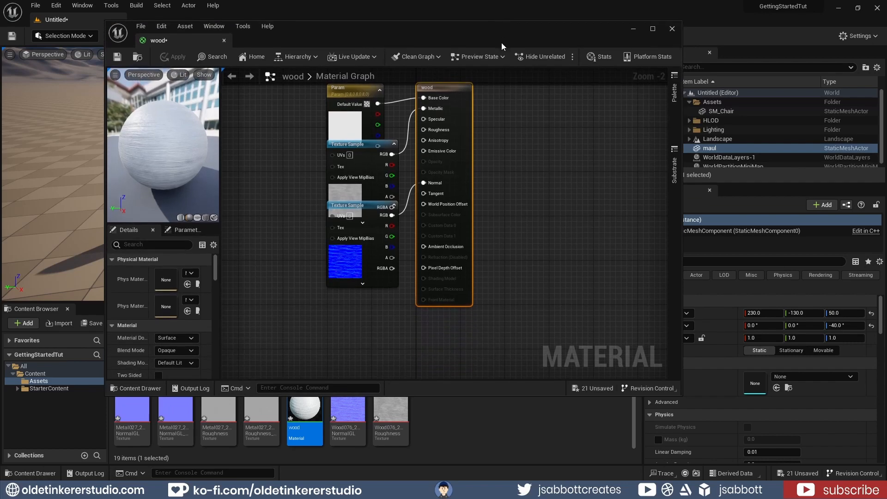
{"action": "left_click_drag", "start_coordinate": [467, 396], "coordinate": [467, 446]}
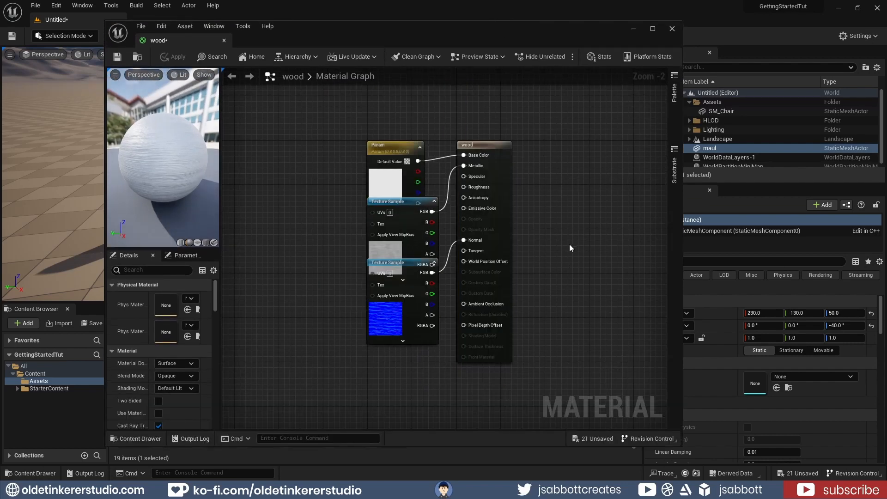
{"action": "left_click", "coordinate": [397, 148]}
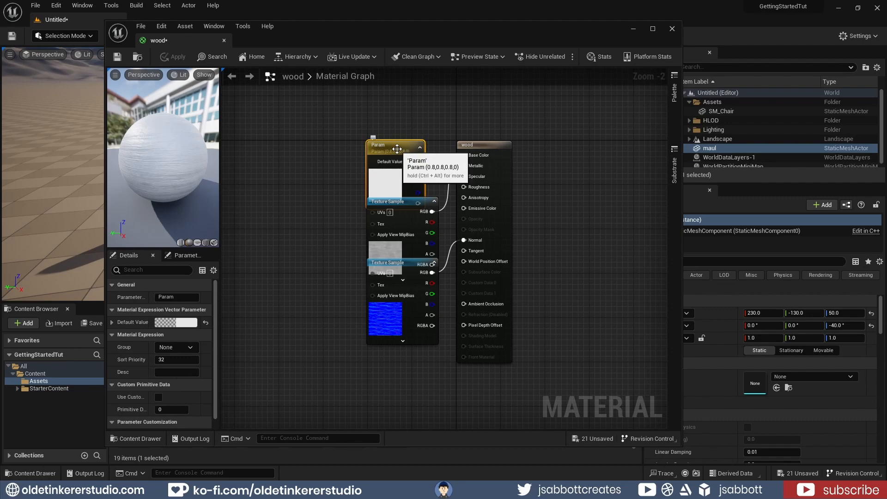
{"action": "key", "text": "Delete"}
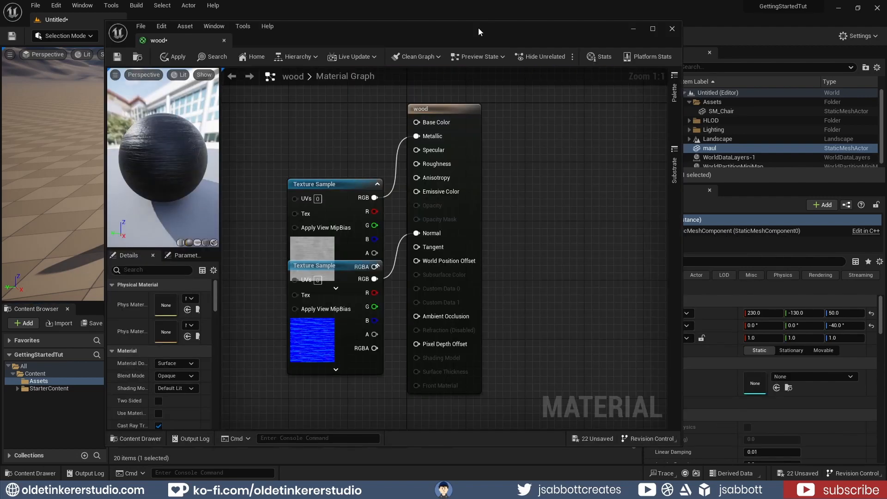
- Add the Wood076 color texture to the wood material graph and connect its RGB output to Base Color
{"action": "left_click_drag", "start_coordinate": [478, 27], "coordinate": [735, 40]}
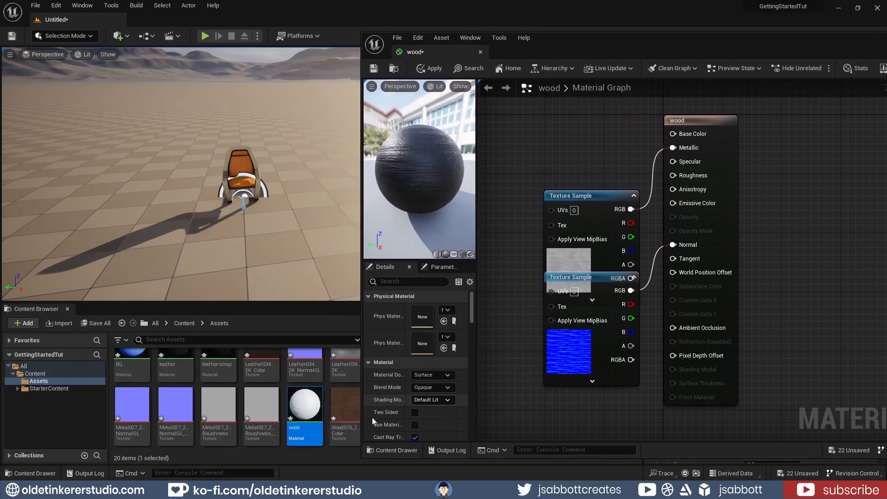
{"action": "left_click_drag", "start_coordinate": [346, 412], "coordinate": [673, 134]}
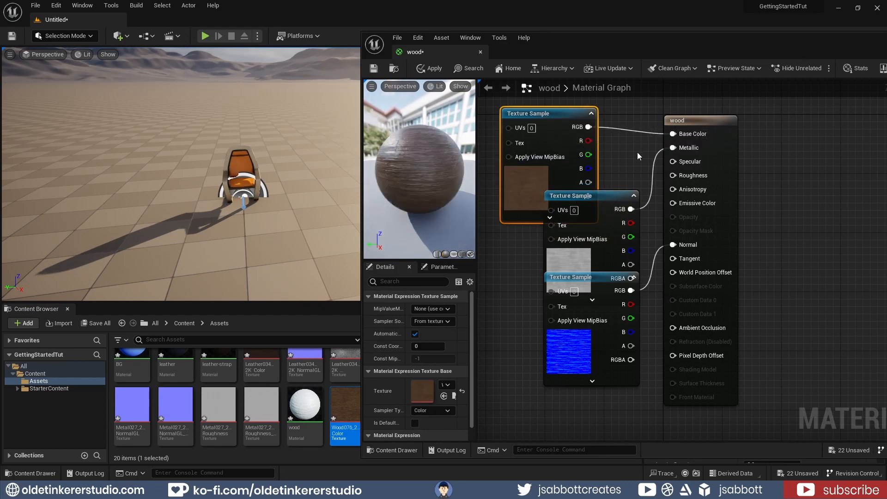
{"action": "left_click_drag", "start_coordinate": [677, 43], "coordinate": [479, 42]}
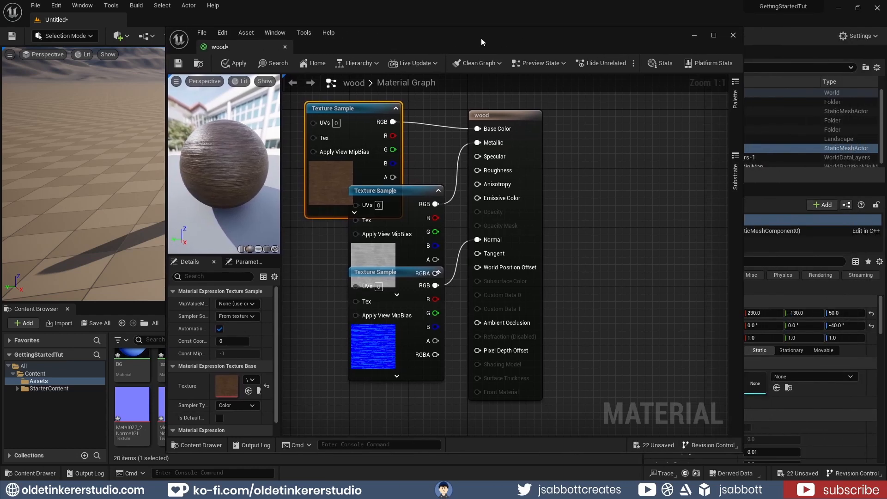
- Apply and save the wood material changes, and close the material editor
{"action": "left_click", "coordinate": [240, 61]}
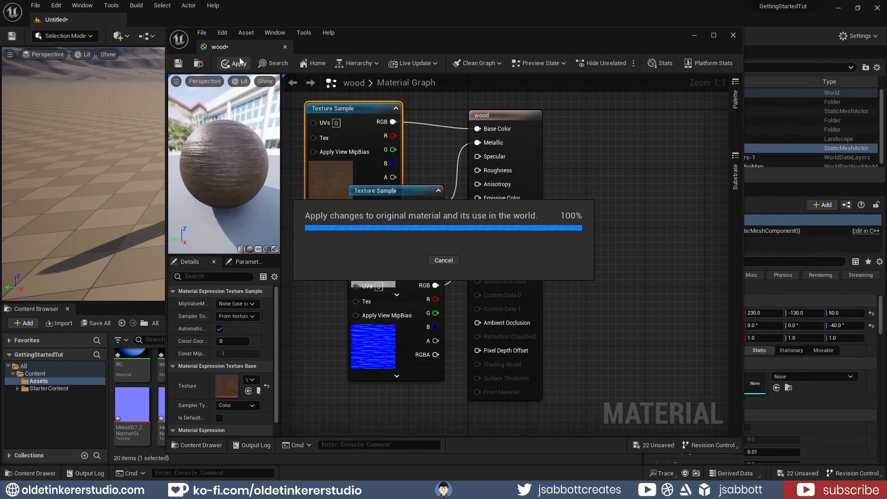
{"action": "left_click", "coordinate": [178, 65]}
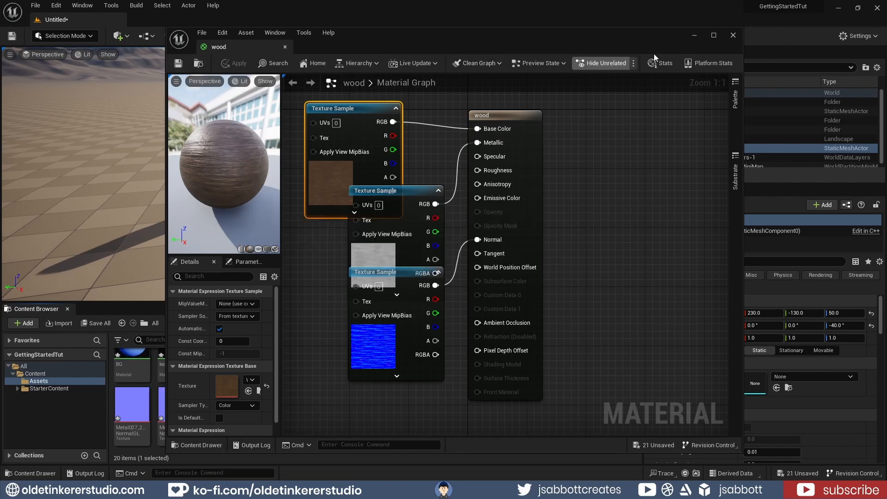
{"action": "left_click", "coordinate": [733, 36]}
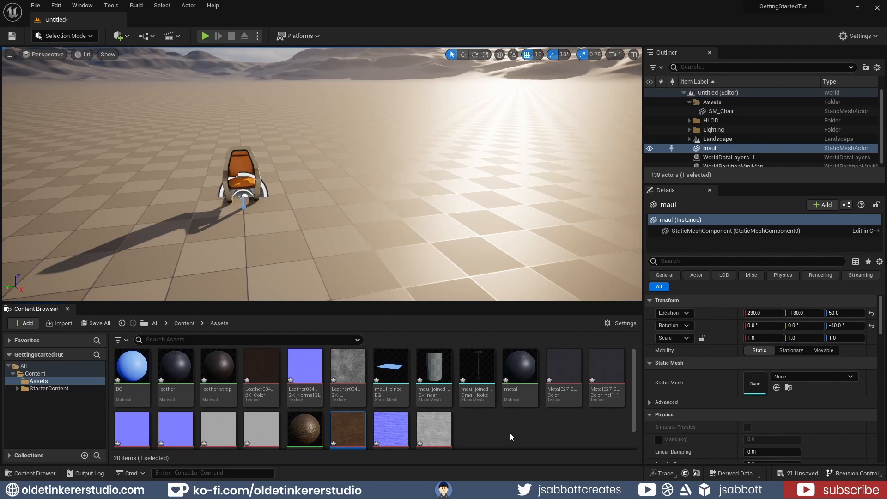
- Place the maul-joined_Drag_Hooks mesh beside the chair at about X 170, Y -120, Z 50, rotated about -140° around Z
{"action": "left_click_drag", "start_coordinate": [477, 376], "coordinate": [439, 219]}
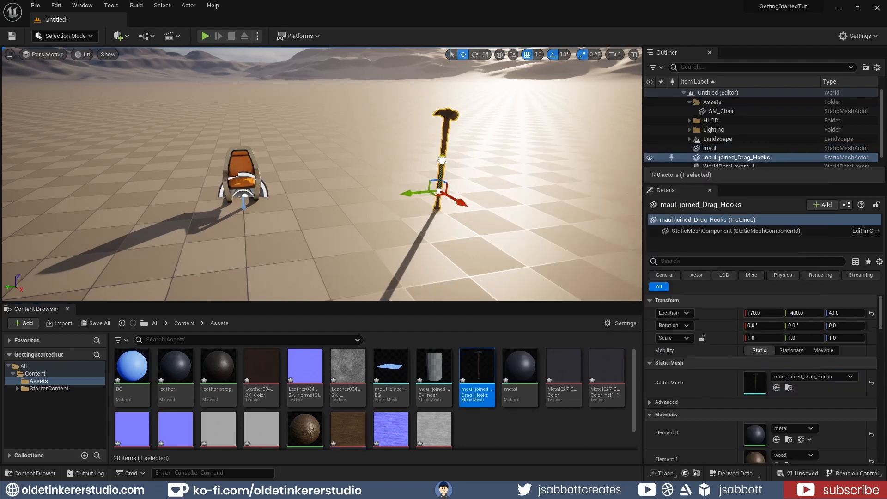
{"action": "left_click_drag", "start_coordinate": [438, 207], "coordinate": [409, 194]}
{"action": "key", "text": "e"}
{"action": "scroll", "coordinate": [408, 187], "scroll_direction": "up", "scroll_amount": 3}
{"action": "middle_click_drag", "start_coordinate": [409, 187], "coordinate": [317, 185]}
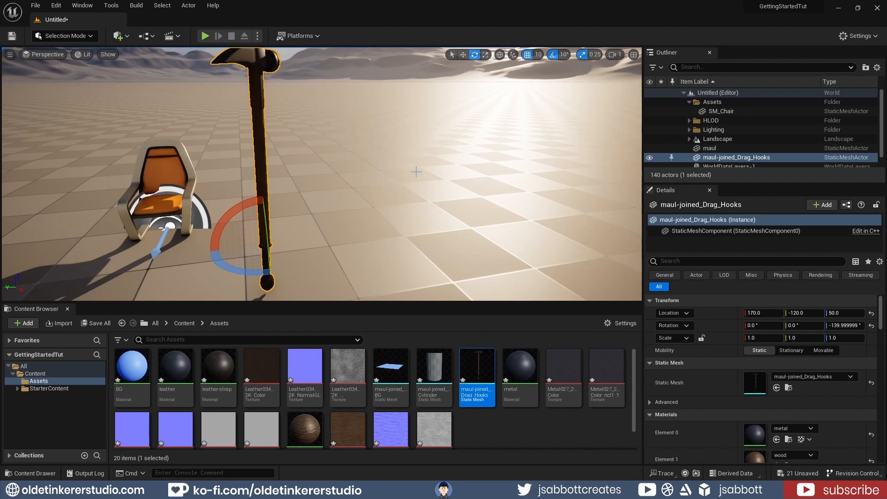
- Open Quixel Bridge and browse the Props category of the 3D assets
{"action": "left_click", "coordinate": [86, 11]}
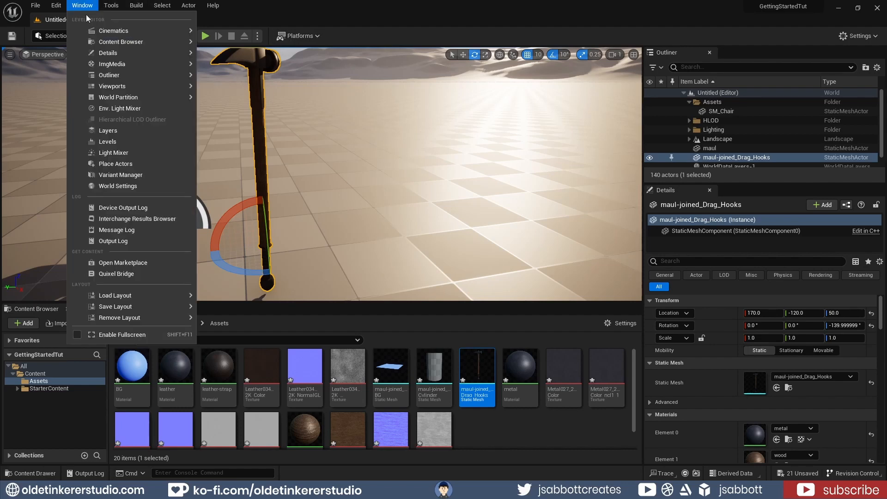
{"action": "left_click", "coordinate": [120, 274]}
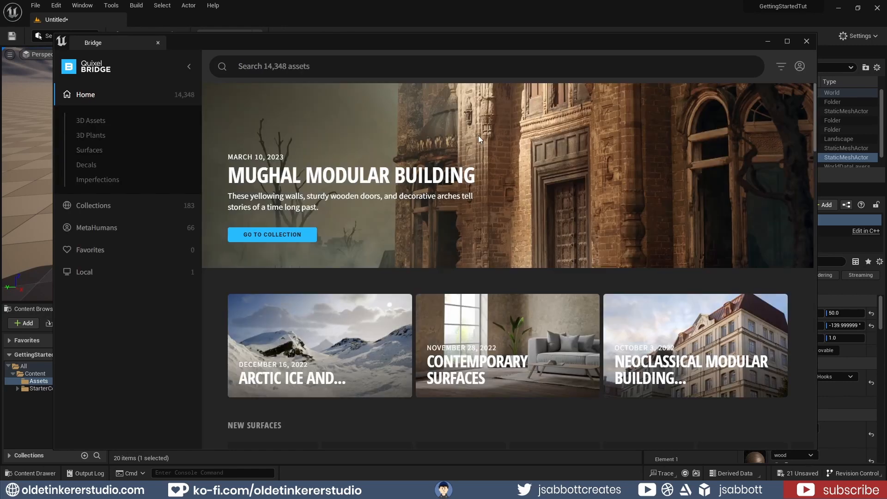
{"action": "left_click", "coordinate": [99, 123]}
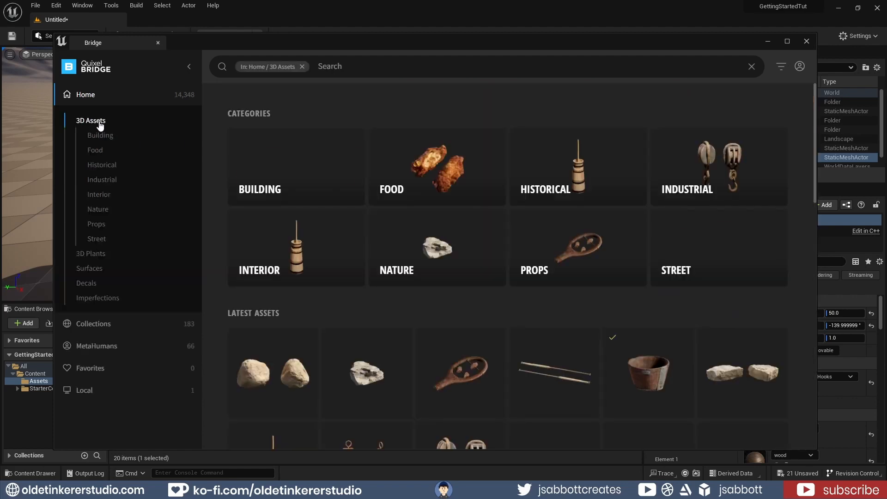
{"action": "left_click", "coordinate": [575, 250]}
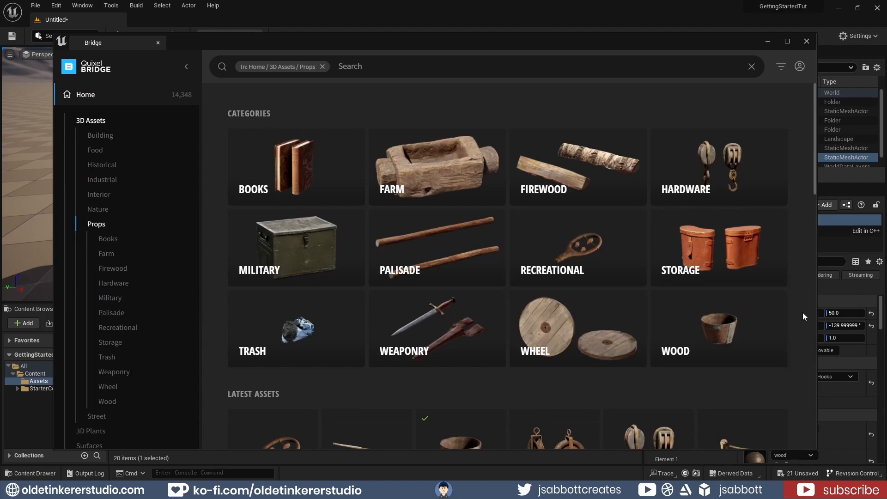
{"action": "scroll", "coordinate": [803, 312], "scroll_direction": "down", "scroll_amount": 10}
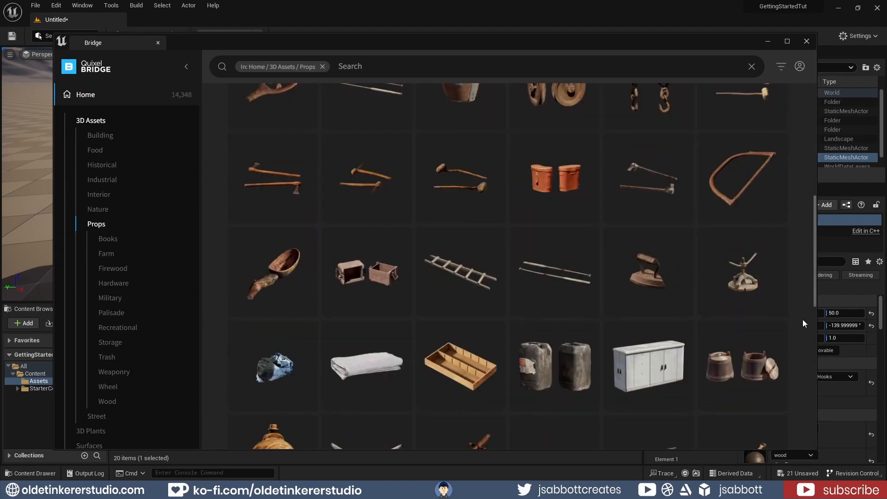
- Download the Old Wooden Bucket asset in High Quality
{"action": "left_click", "coordinate": [726, 273]}
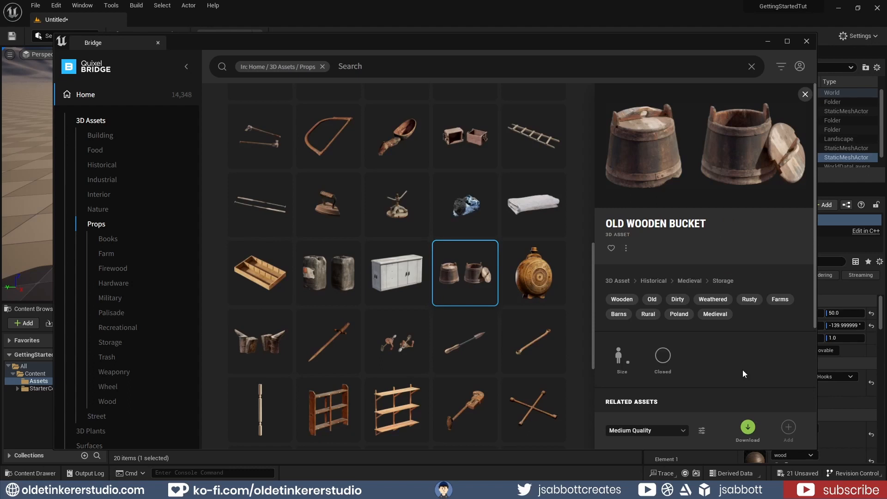
{"action": "left_click", "coordinate": [683, 430]}
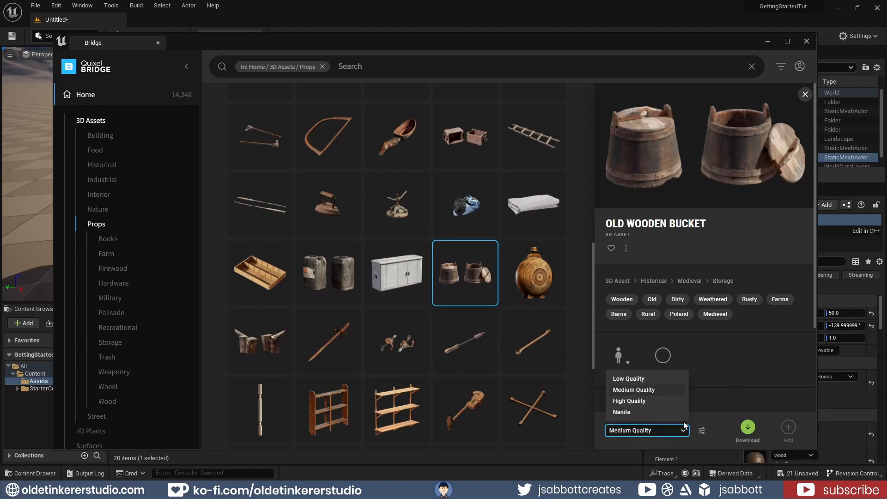
{"action": "left_click", "coordinate": [684, 400]}
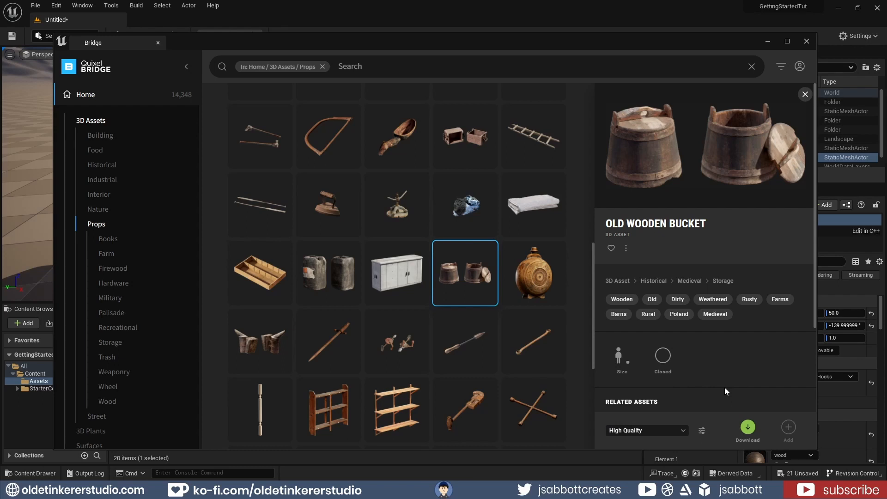
{"action": "left_click", "coordinate": [747, 426]}
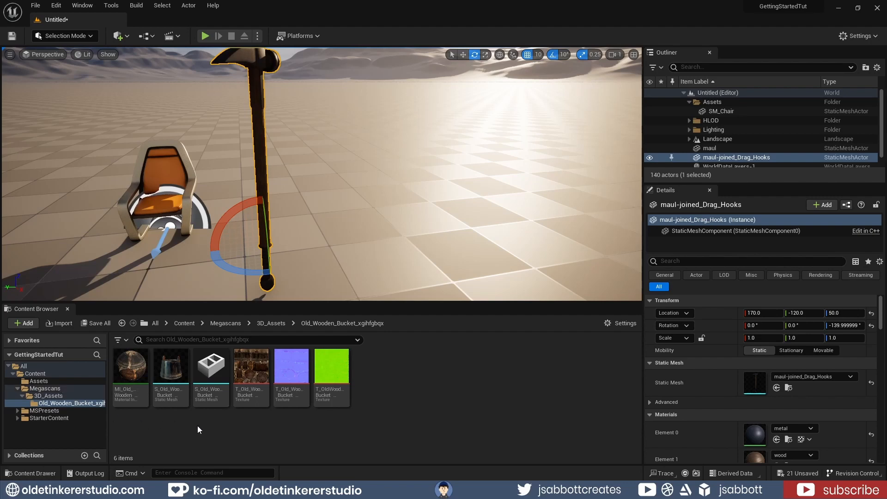
- Place the S_Old_Wooden_Bucket mesh in the level at about X 70, Y -190, Z 0, rotated about -130° around Z
{"action": "mouse_move", "coordinate": [165, 369]}
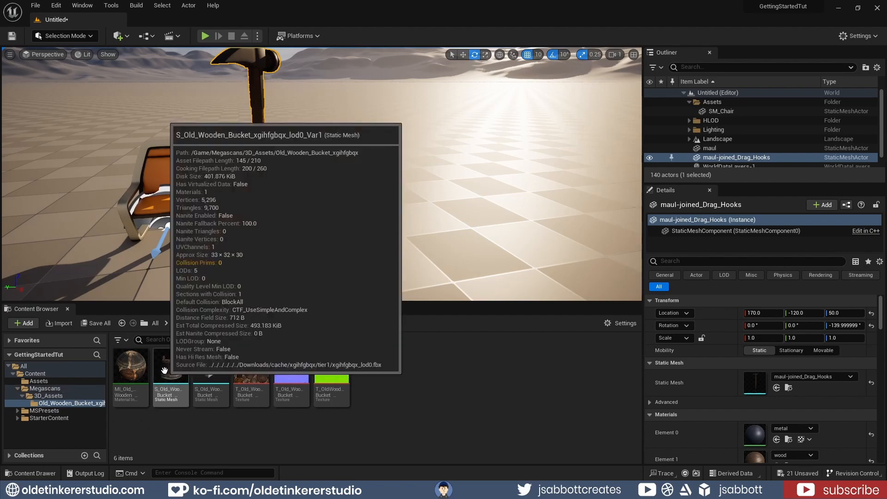
{"action": "left_click_drag", "start_coordinate": [164, 370], "coordinate": [315, 225]}
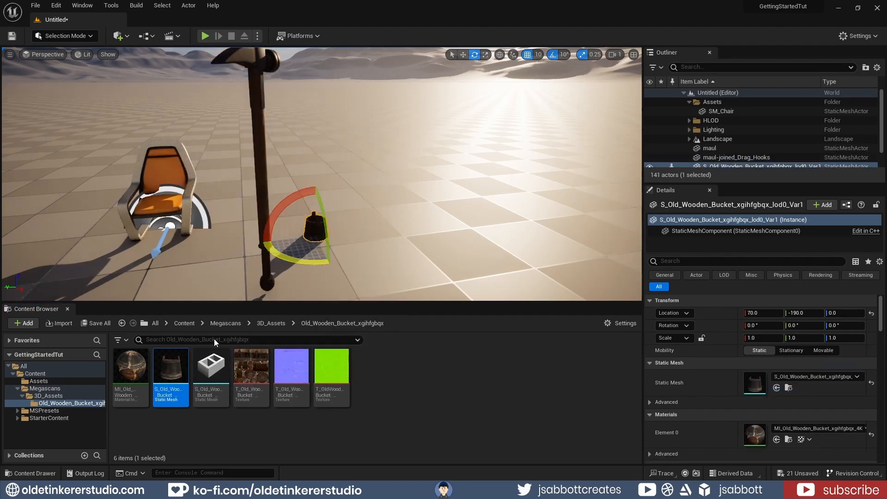
{"action": "left_click_drag", "start_coordinate": [136, 368], "coordinate": [412, 376]}
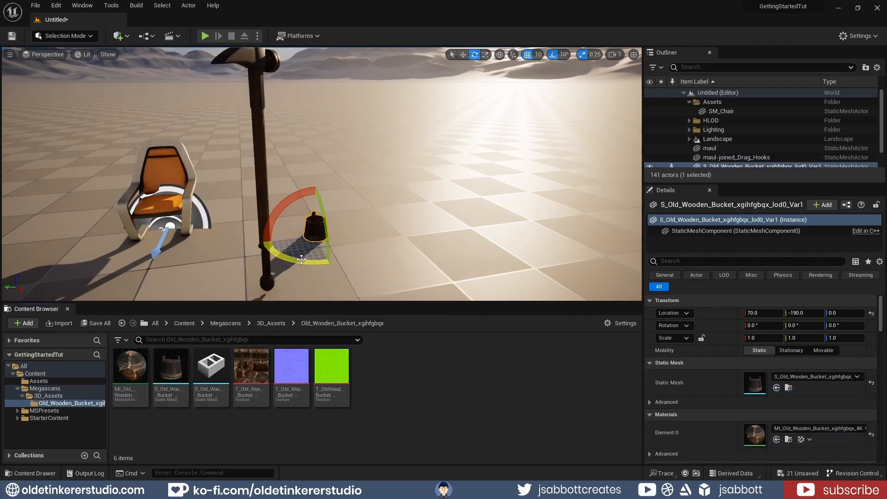
{"action": "left_click_drag", "start_coordinate": [302, 259], "coordinate": [358, 224]}
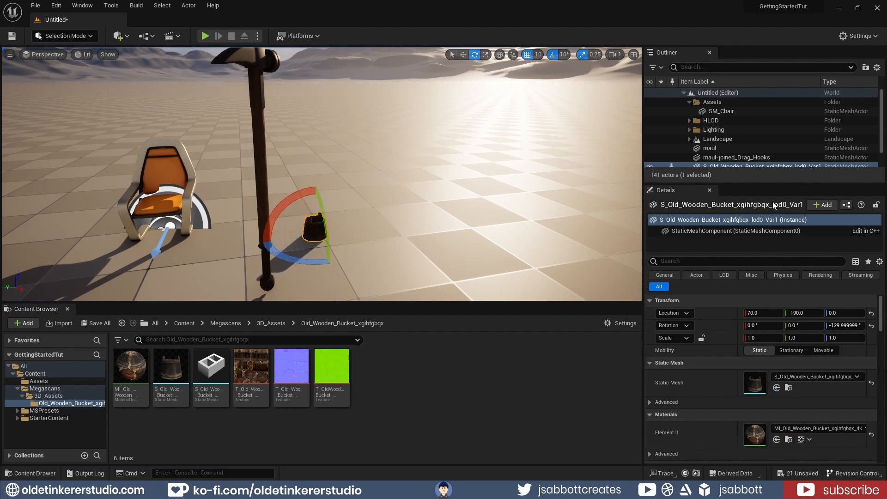
- Move the maul, maul-joined_Drag_Hooks and wooden bucket actors into the Outliner's Assets folder, and enlarge the viewport
{"action": "left_click_drag", "start_coordinate": [749, 184], "coordinate": [751, 225]}
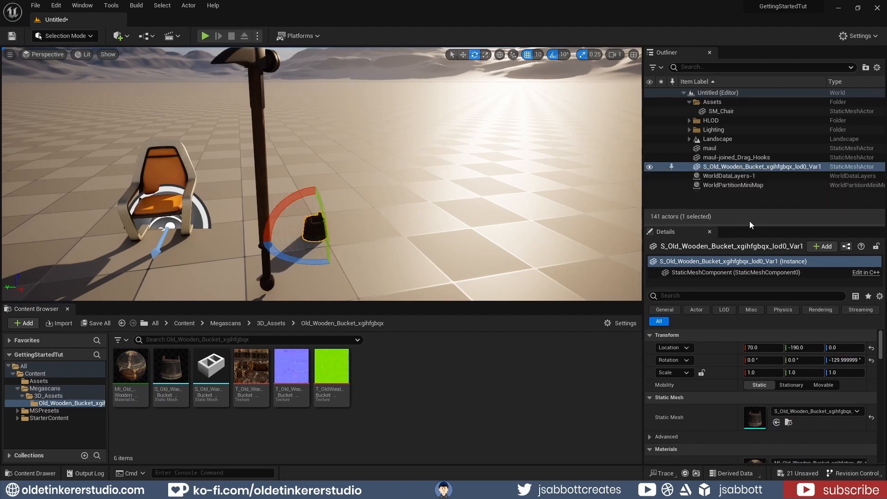
{"action": "left_click", "coordinate": [709, 148], "text": "shift"}
{"action": "left_click_drag", "start_coordinate": [710, 148], "coordinate": [724, 105]}
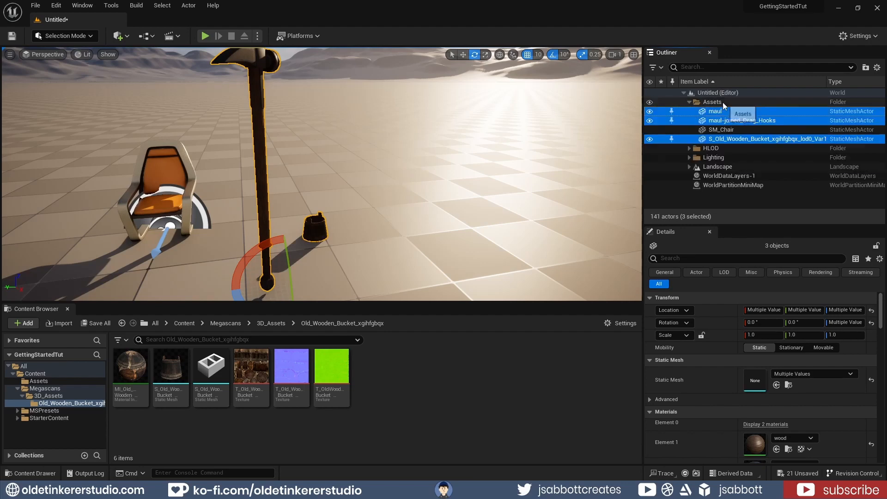
{"action": "left_click_drag", "start_coordinate": [489, 304], "coordinate": [490, 343]}
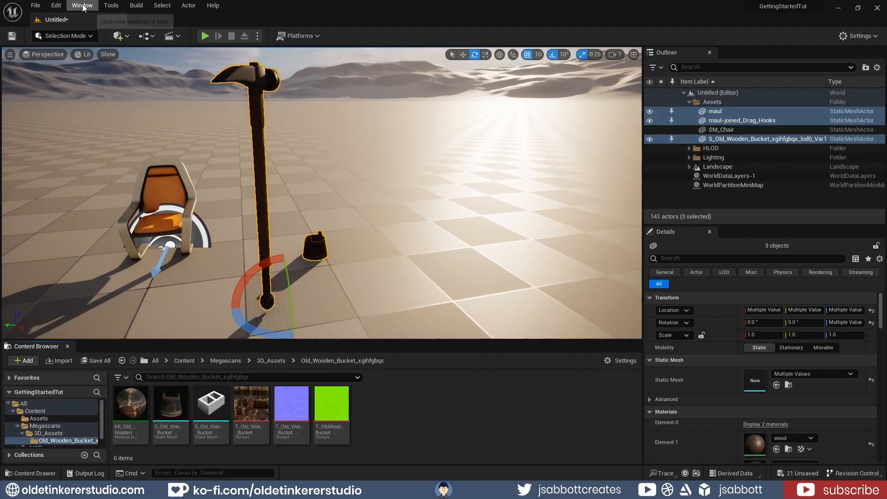
- Open the Unreal Marketplace in the Epic Games Launcher and browse the Permanently Free Collection
{"action": "left_click", "coordinate": [83, 7]}
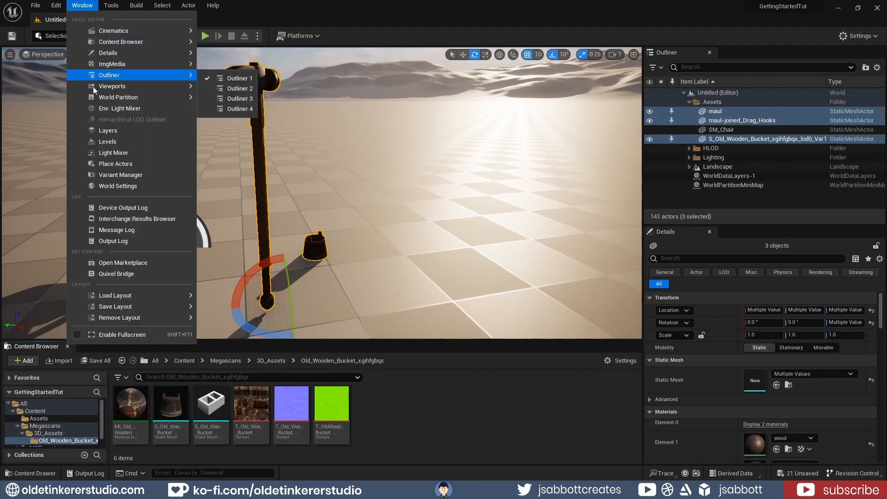
{"action": "left_click", "coordinate": [126, 264]}
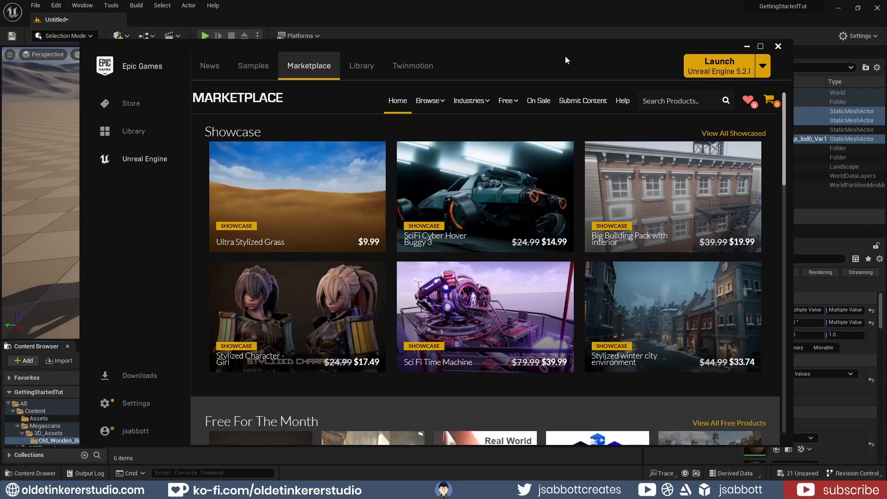
{"action": "mouse_move", "coordinate": [514, 107]}
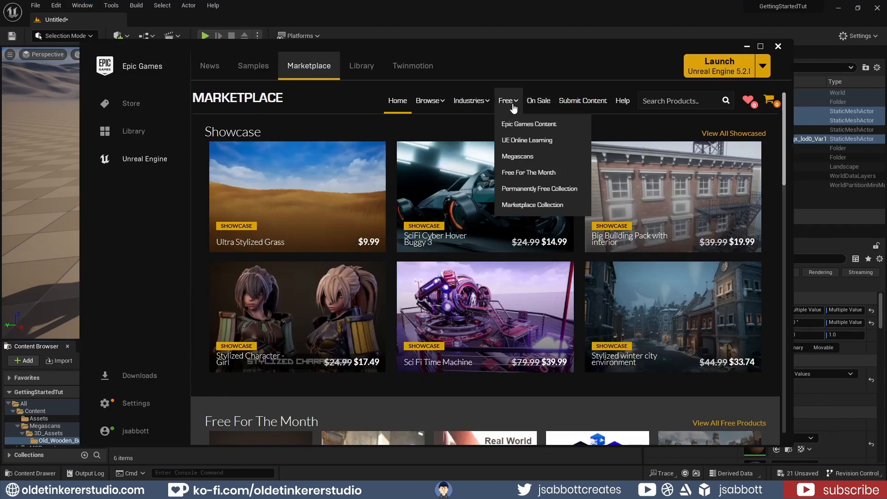
{"action": "left_click", "coordinate": [538, 189]}
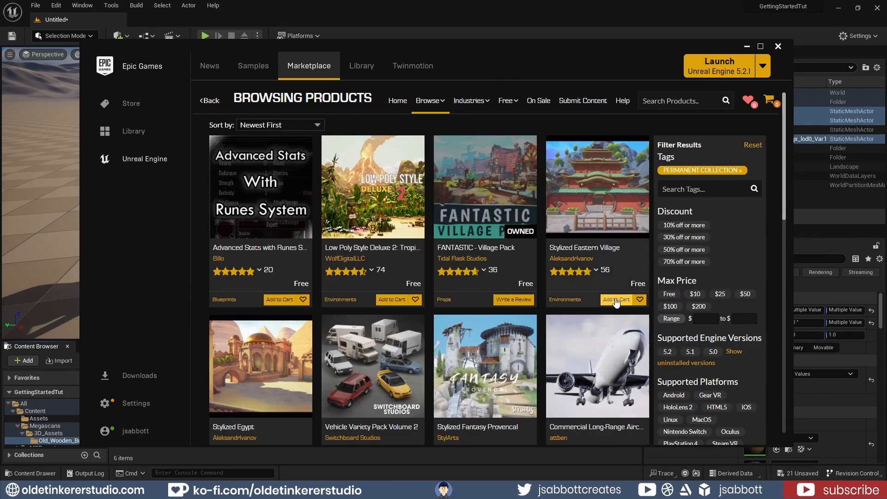
- Add the free Stylized Eastern Village pack to the shopping cart and check out
{"action": "left_click", "coordinate": [616, 300]}
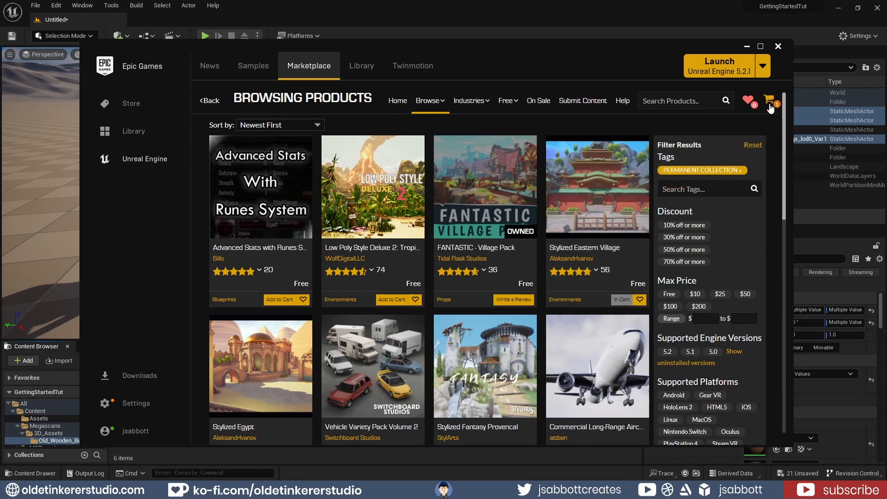
{"action": "left_click", "coordinate": [771, 102]}
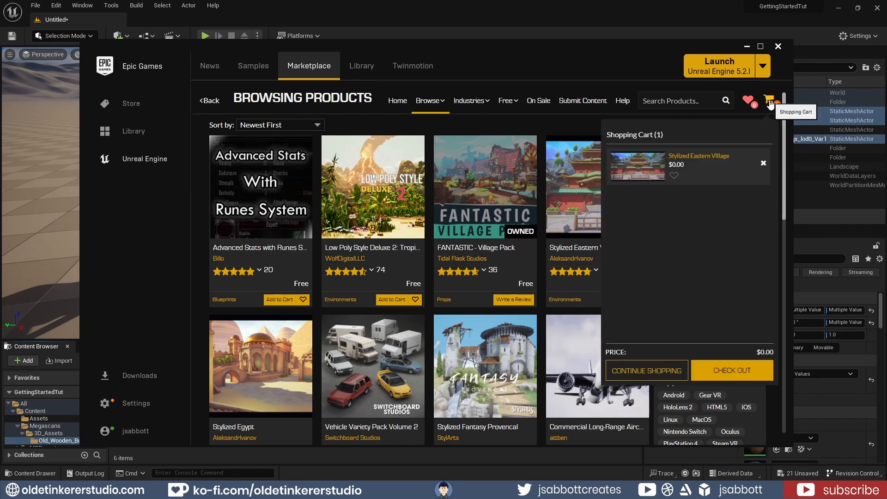
{"action": "left_click", "coordinate": [729, 372]}
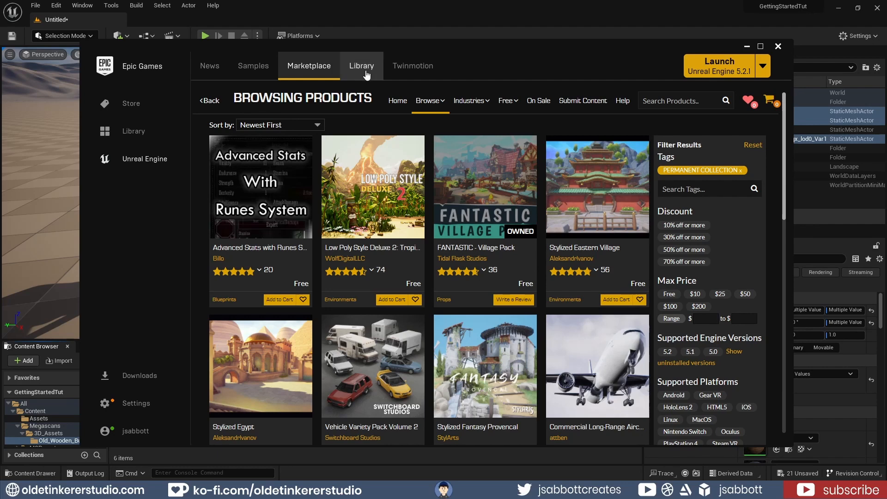
- Add the Stylized Eastern Village pack from the launcher's library vault to the GettingStartedTut project
{"action": "left_click", "coordinate": [365, 69]}
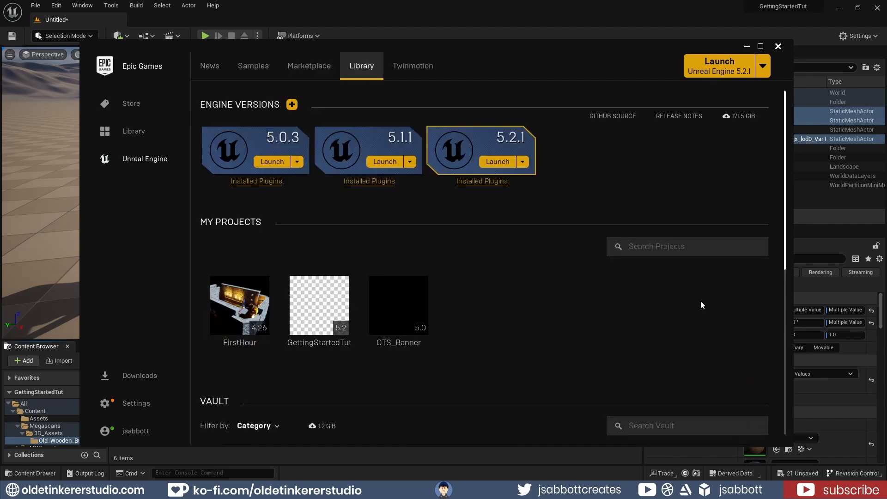
{"action": "scroll", "coordinate": [769, 305], "scroll_direction": "down", "scroll_amount": 5}
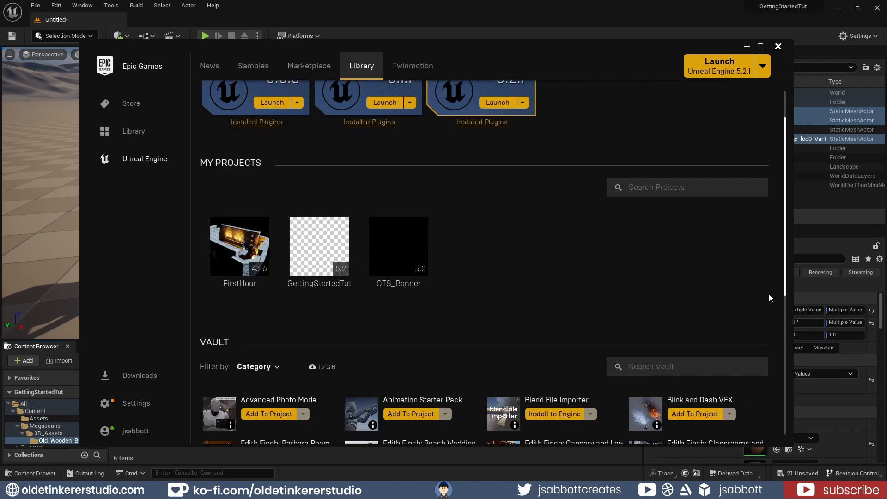
{"action": "scroll", "coordinate": [762, 324], "scroll_direction": "down", "scroll_amount": 4}
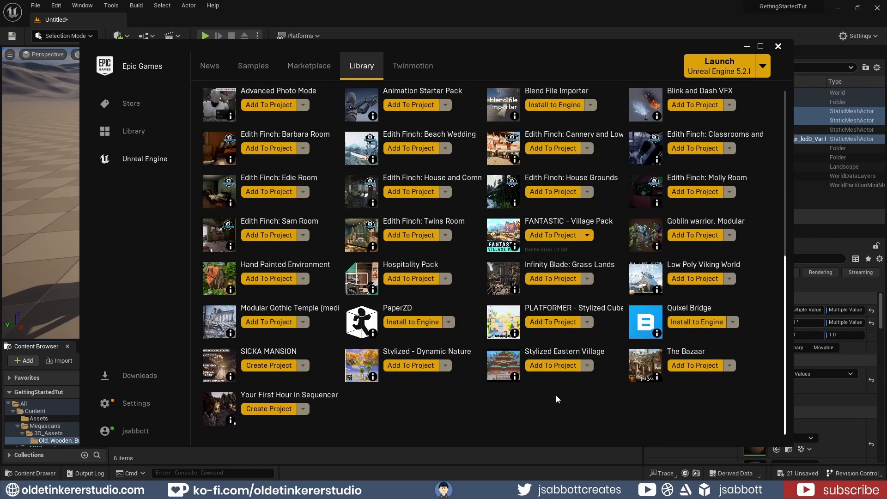
{"action": "left_click", "coordinate": [548, 367]}
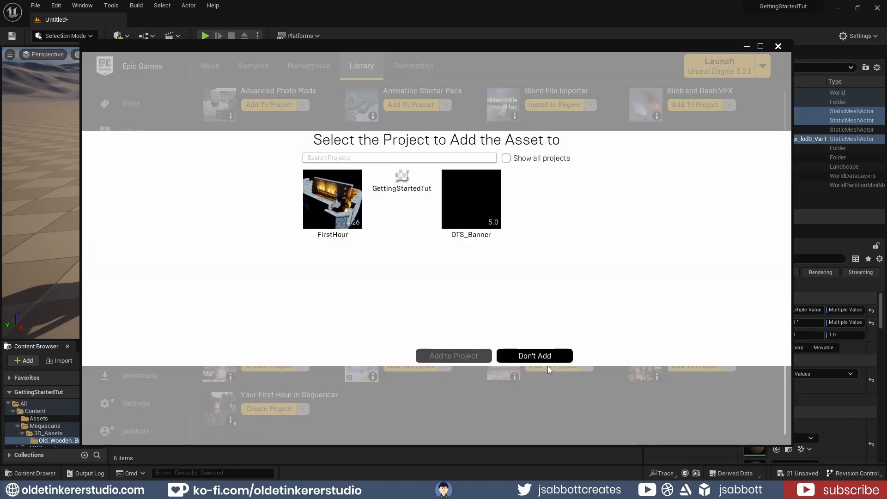
{"action": "mouse_move", "coordinate": [407, 180]}
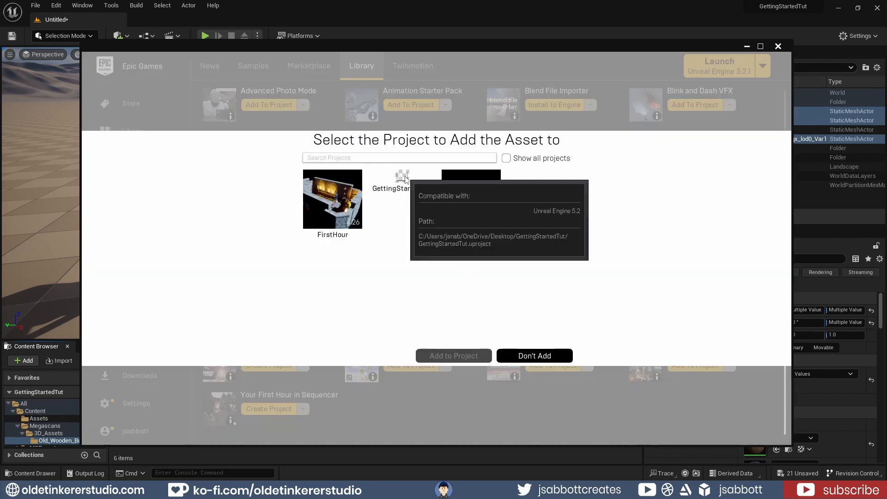
{"action": "left_click", "coordinate": [404, 181]}
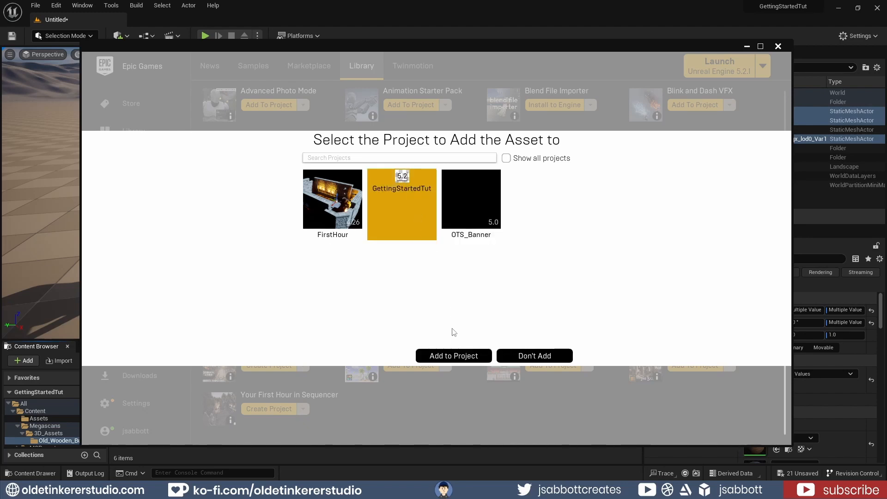
{"action": "left_click", "coordinate": [458, 357]}
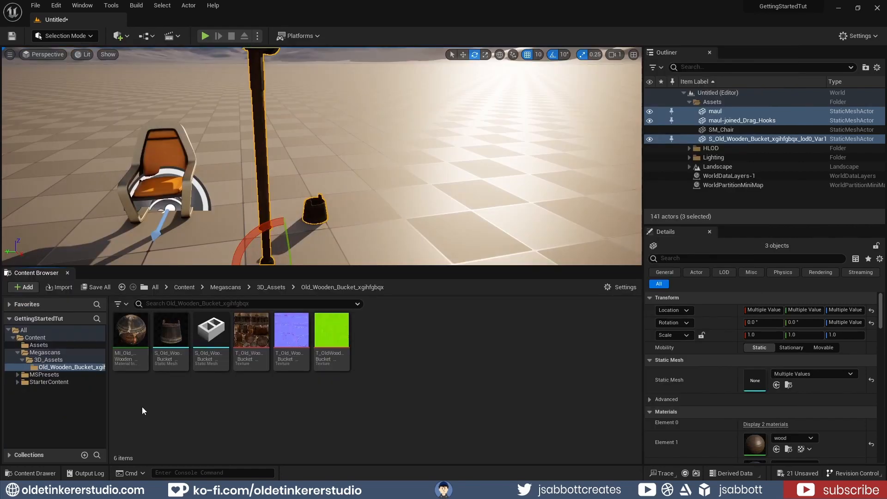
- Place the SM_lantern_01 mesh from Asian_Village/meshes/props in the level near the bucket, at about X 30, Y -260, Z 0, and frame it
{"action": "left_click", "coordinate": [26, 345]}
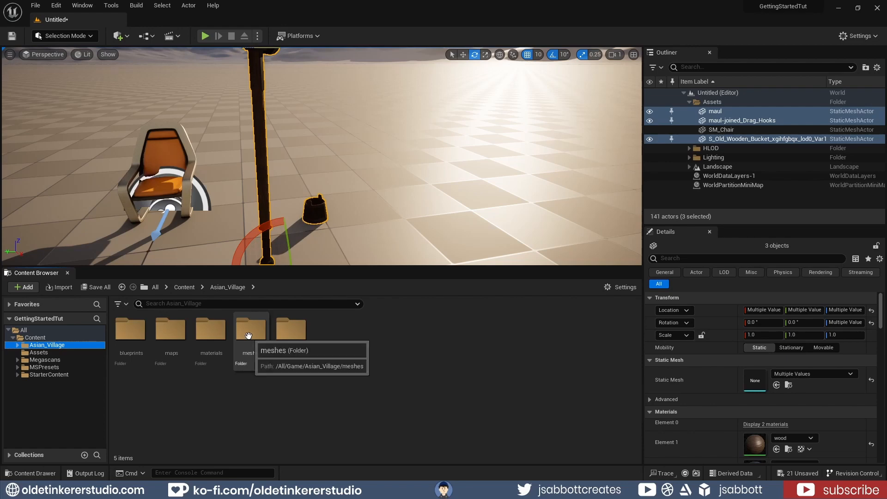
{"action": "double_click", "coordinate": [255, 347]}
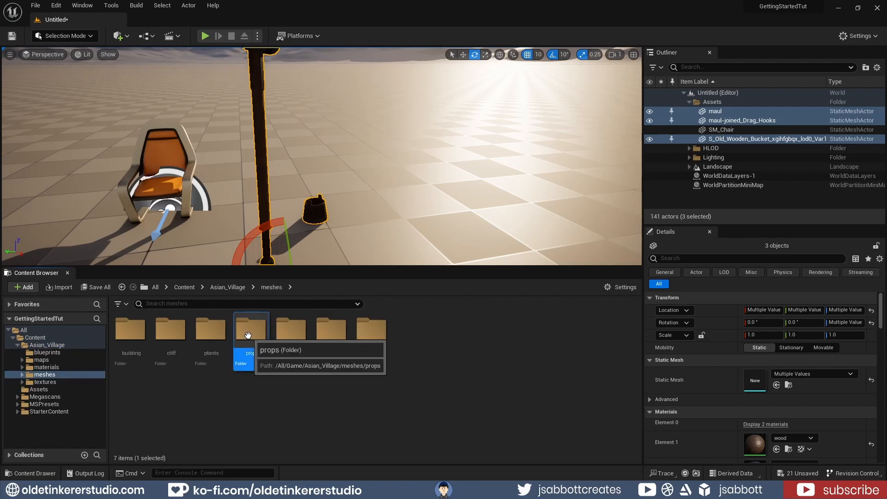
{"action": "double_click", "coordinate": [256, 350]}
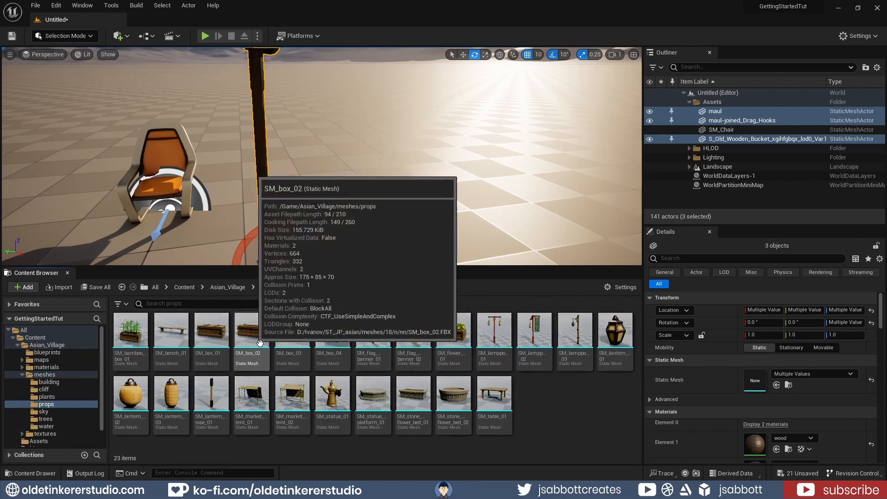
{"action": "left_click", "coordinate": [614, 336]}
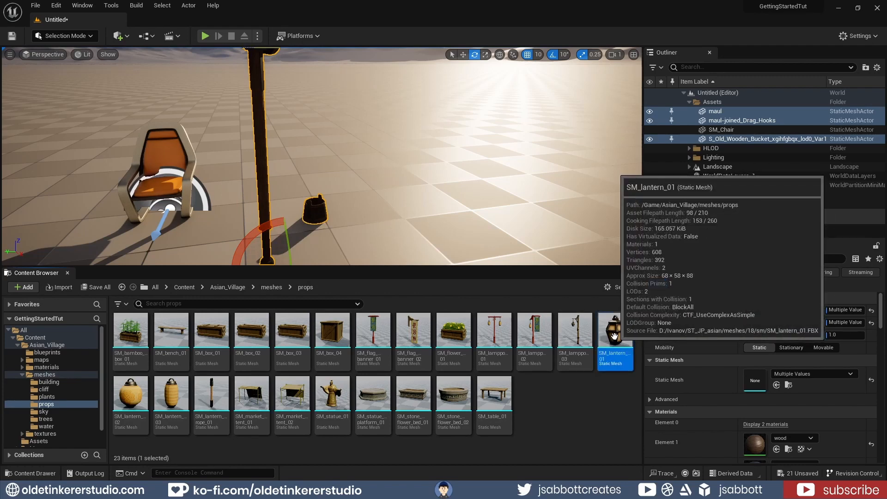
{"action": "left_click_drag", "start_coordinate": [614, 336], "coordinate": [359, 199]}
{"action": "key", "text": "f"}
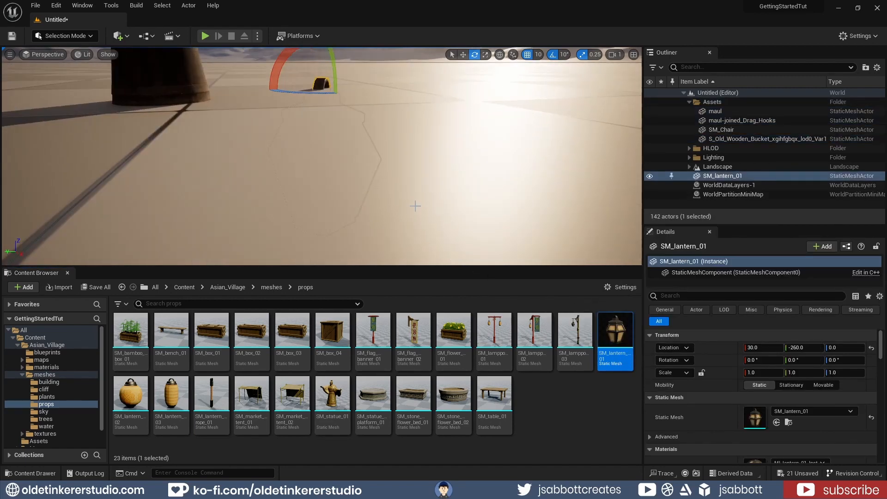
- Raise the lantern vertically above the floor to about Z 90
{"action": "left_click", "coordinate": [463, 55]}
{"action": "middle_click_drag", "start_coordinate": [341, 97], "coordinate": [362, 121]}
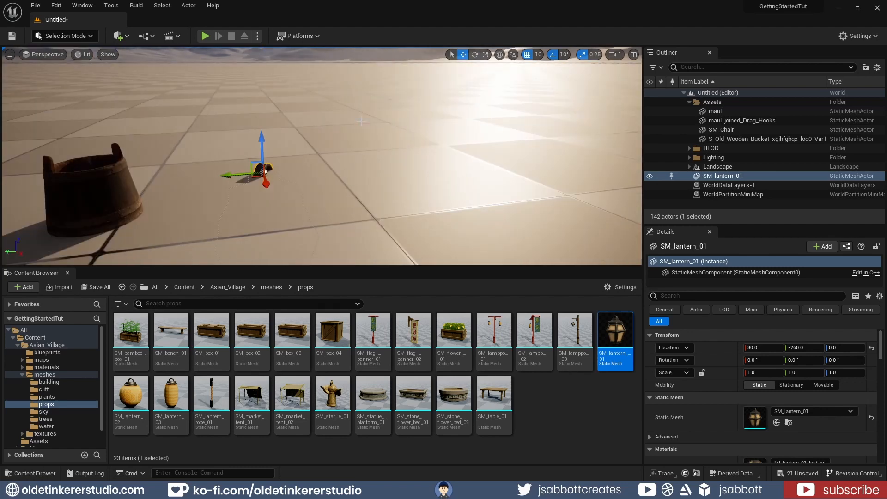
{"action": "left_click_drag", "start_coordinate": [262, 139], "coordinate": [258, 54]}
{"action": "scroll", "coordinate": [296, 99], "scroll_direction": "down", "scroll_amount": 5}
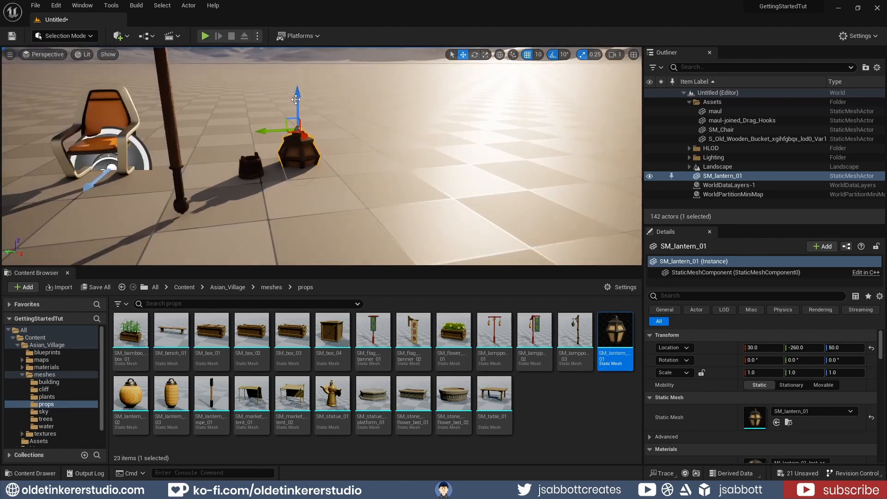
{"action": "left_click_drag", "start_coordinate": [296, 100], "coordinate": [296, 63]}
{"action": "scroll", "coordinate": [374, 175], "scroll_direction": "up", "scroll_amount": 5}
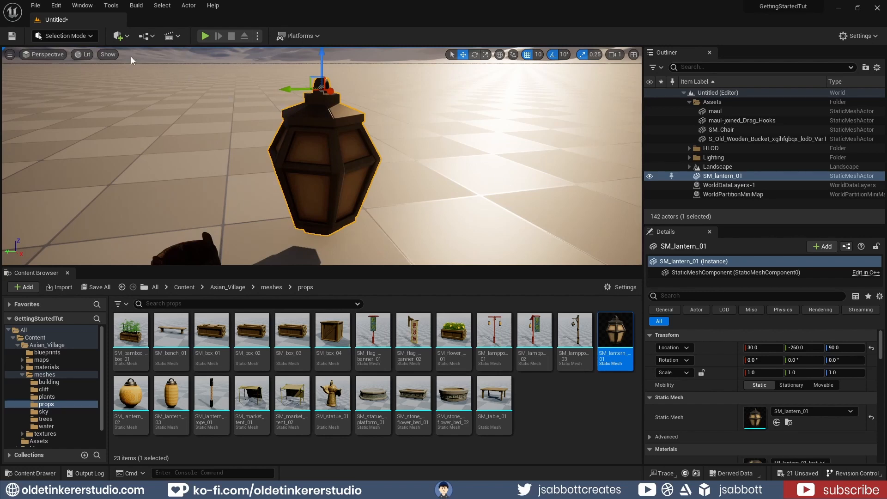
- Open the quick-add choices for placing a new actor in the level
{"action": "left_click", "coordinate": [126, 37]}
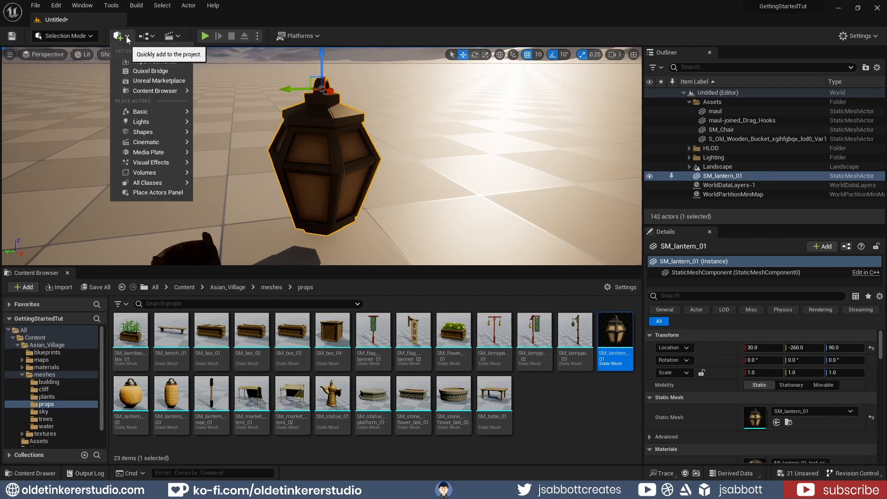